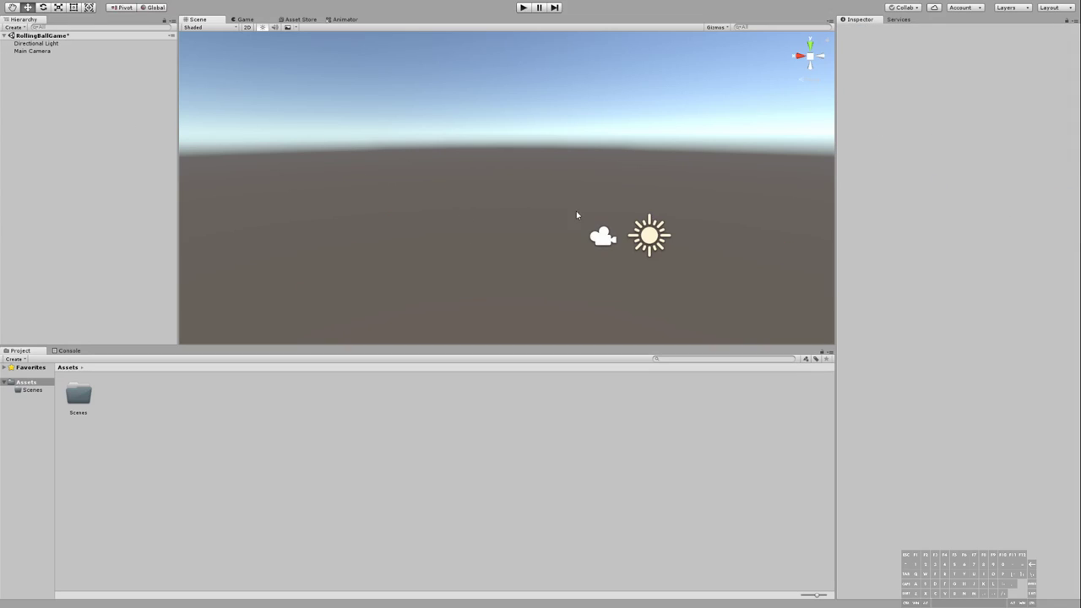
Step: Orbit and zoom around the empty scene to survey it
right_drag(569, 223, 616, 217)
middle_drag(616, 217, 761, 231)
right_drag(761, 230, 811, 188)
scroll(704, 216, up, 2)
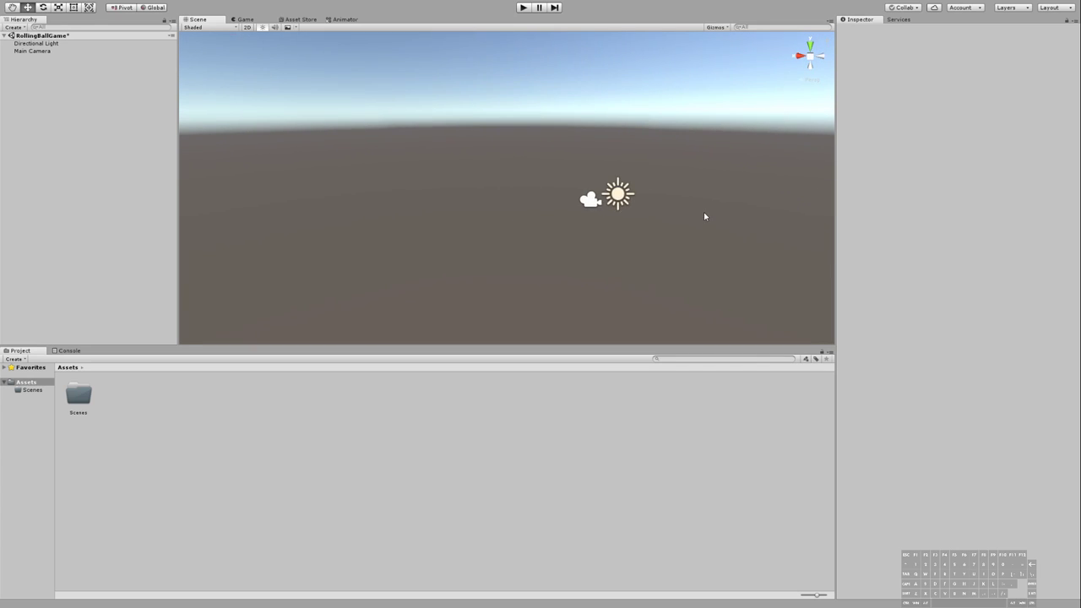
scroll(707, 213, up, 2)
right_drag(752, 217, 715, 208)
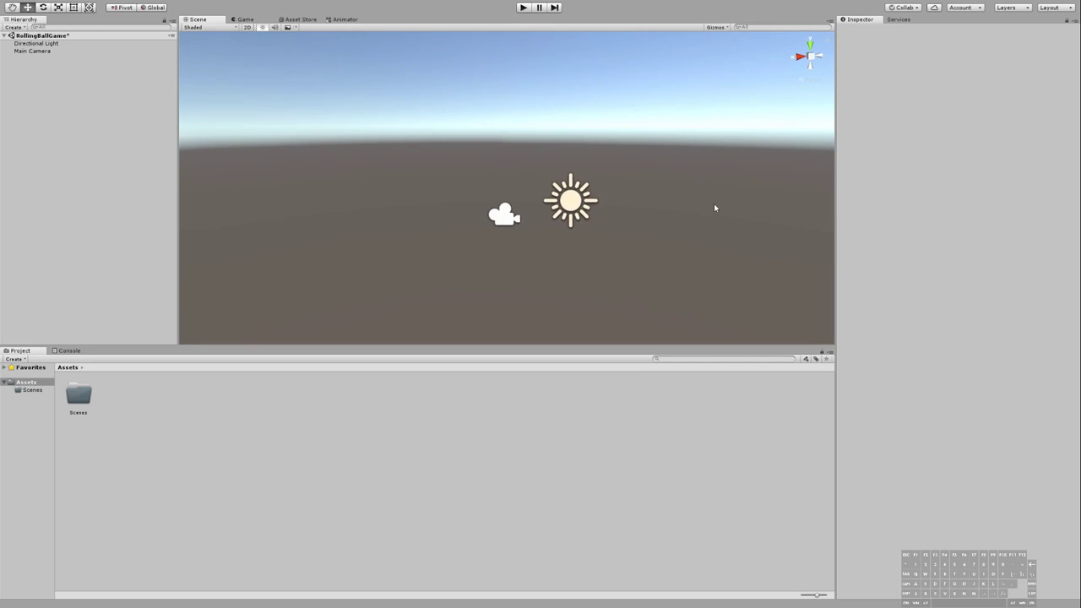
scroll(473, 207, down, 3)
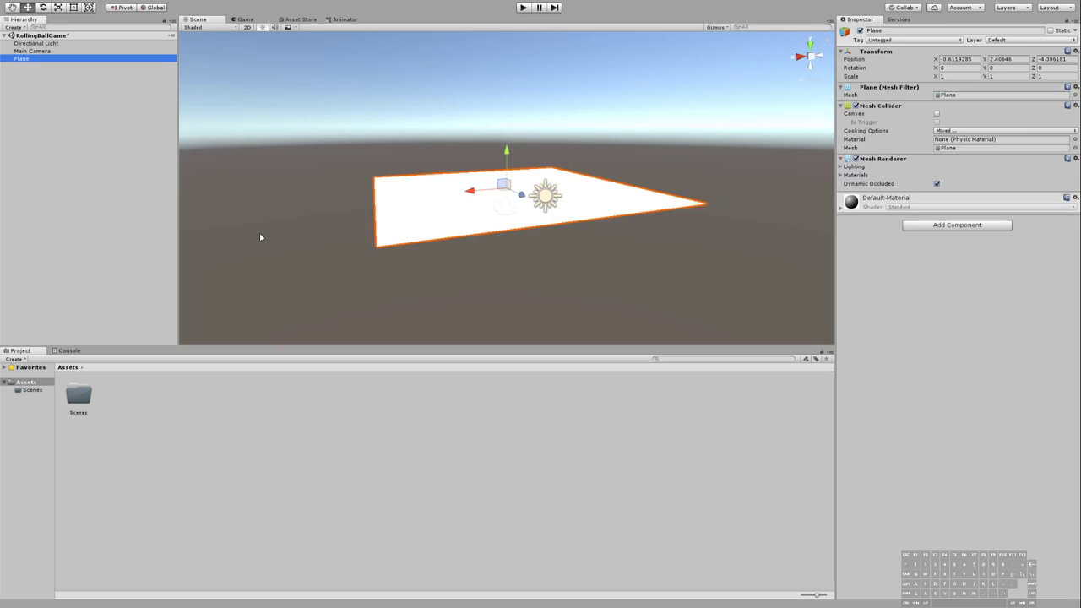
Step: Drag the new plane up and toward the camera to X 1.6, Y 3.94, Z -2.98
scroll(504, 194, up, 2)
scroll(501, 209, down, 3)
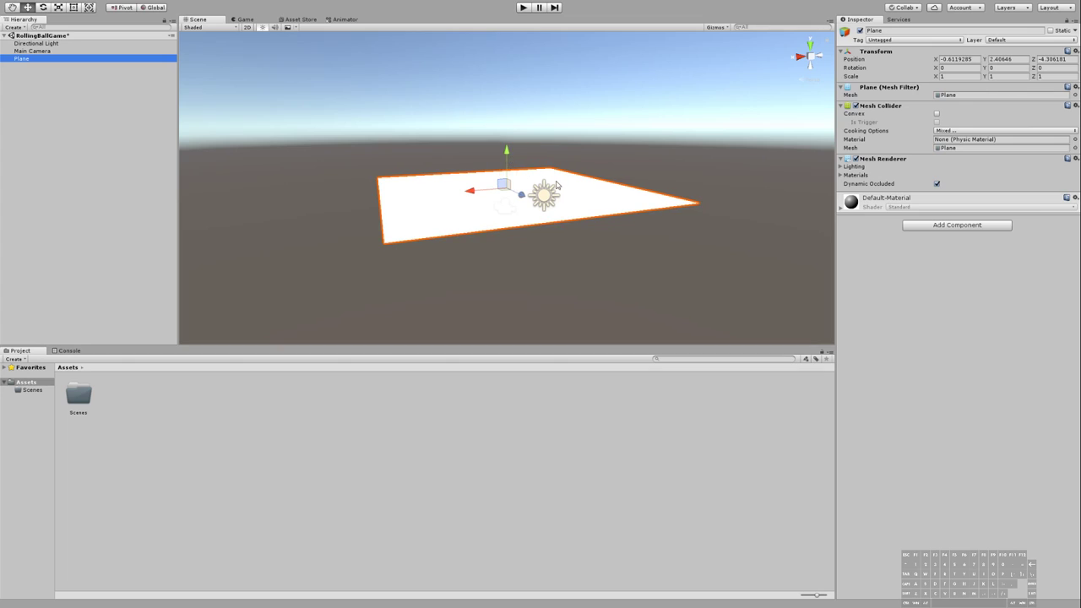
alt+drag(531, 171, 589, 265)
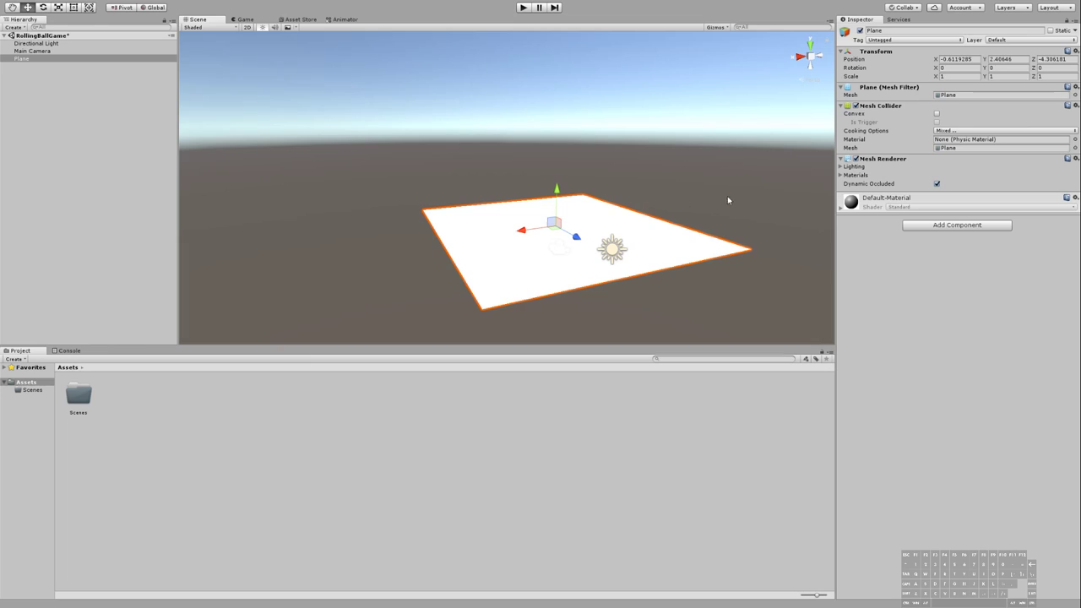
scroll(727, 200, down, 5)
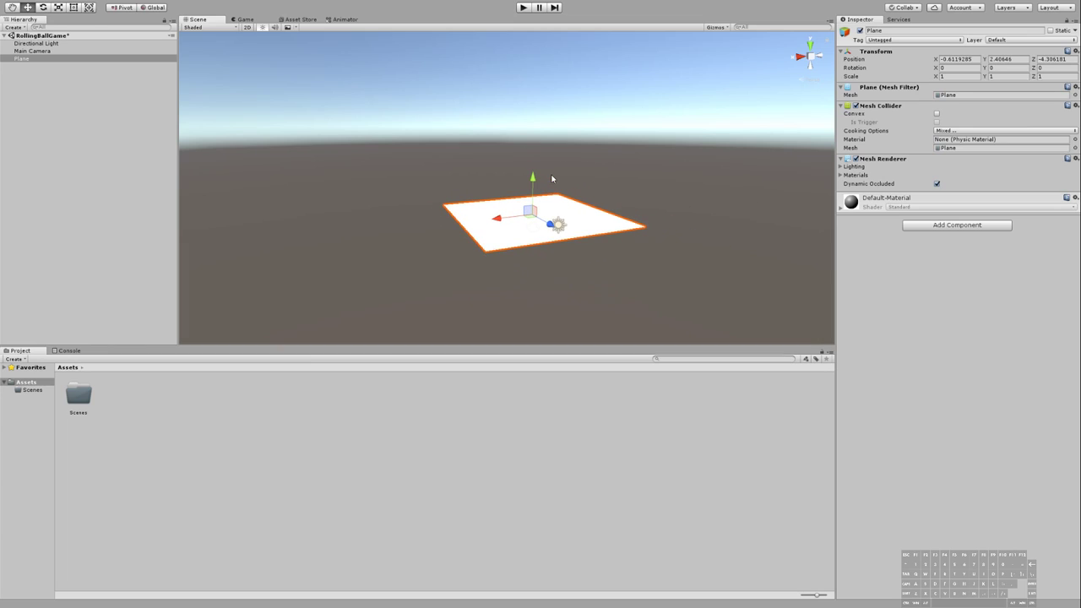
scroll(553, 178, up, 5)
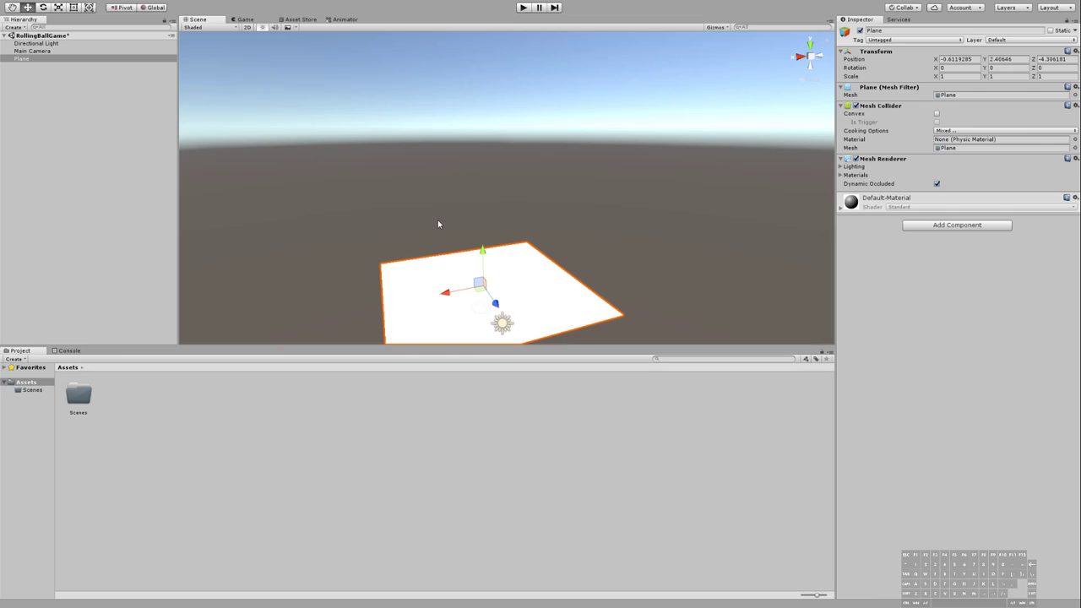
scroll(437, 224, down, 3)
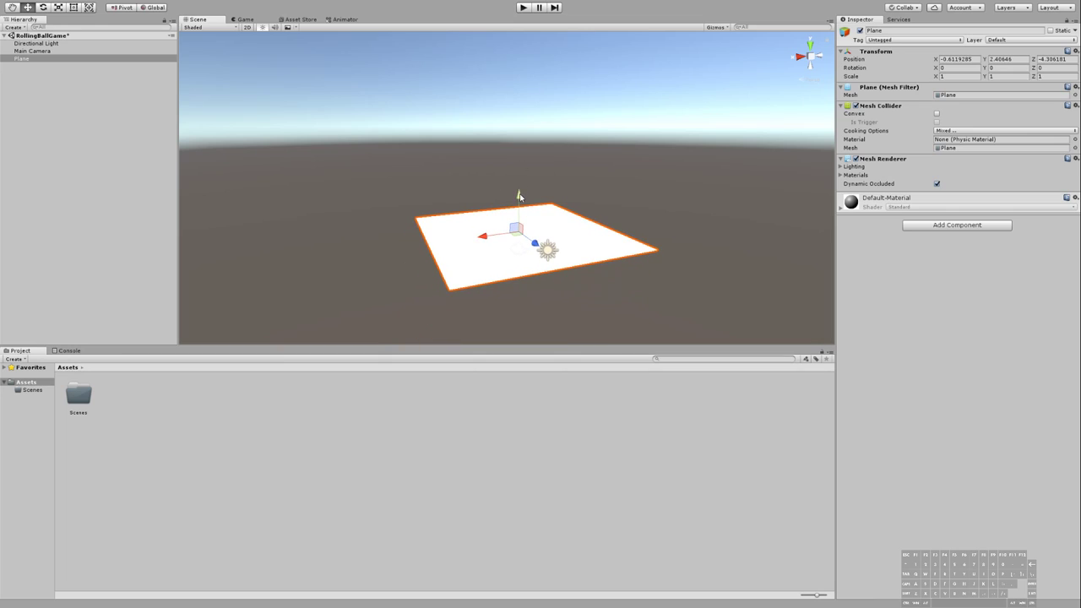
mouse_move(520, 197)
mouse_down()
mouse_move(519, 140)
mouse_move(520, 182)
mouse_up()
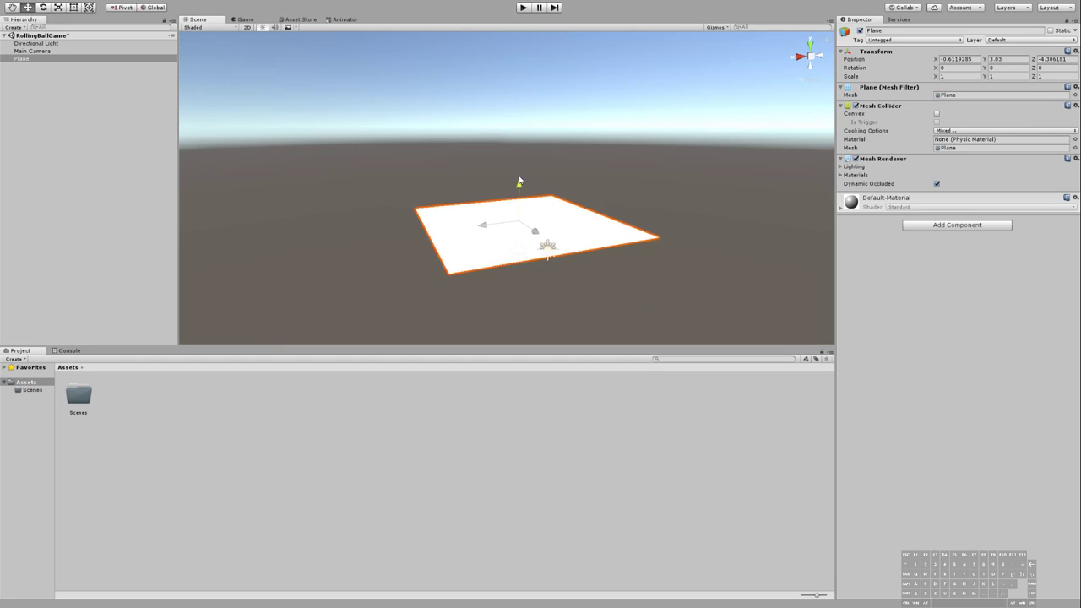
drag(536, 218, 501, 229)
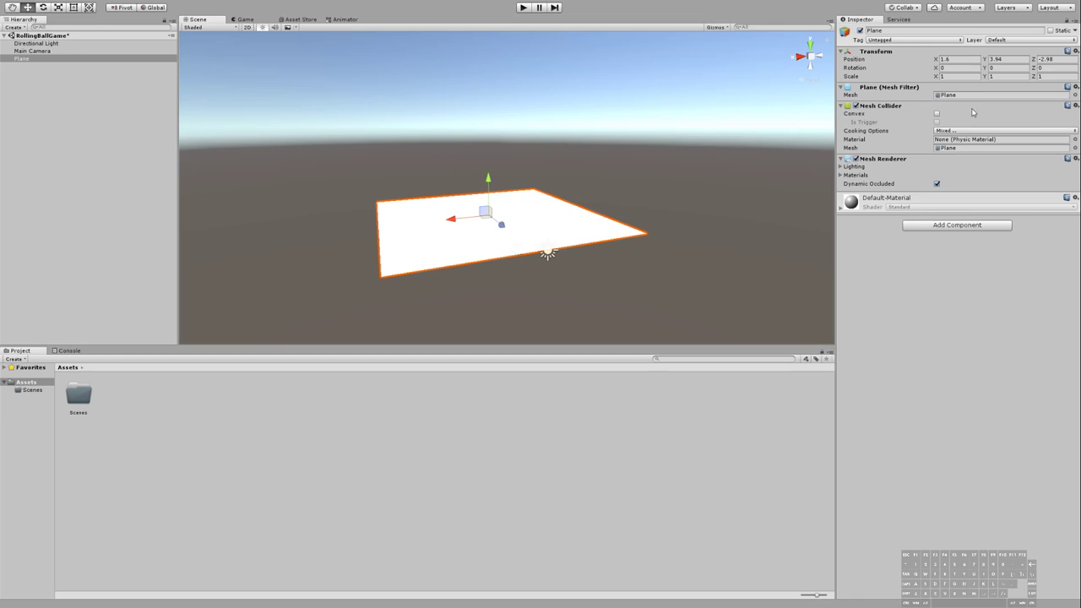
Step: Set the plane's Position X, Y and Z to 0 in the Inspector
click(955, 59)
text(0)
key(Tab)
text(0)
key(Tab)
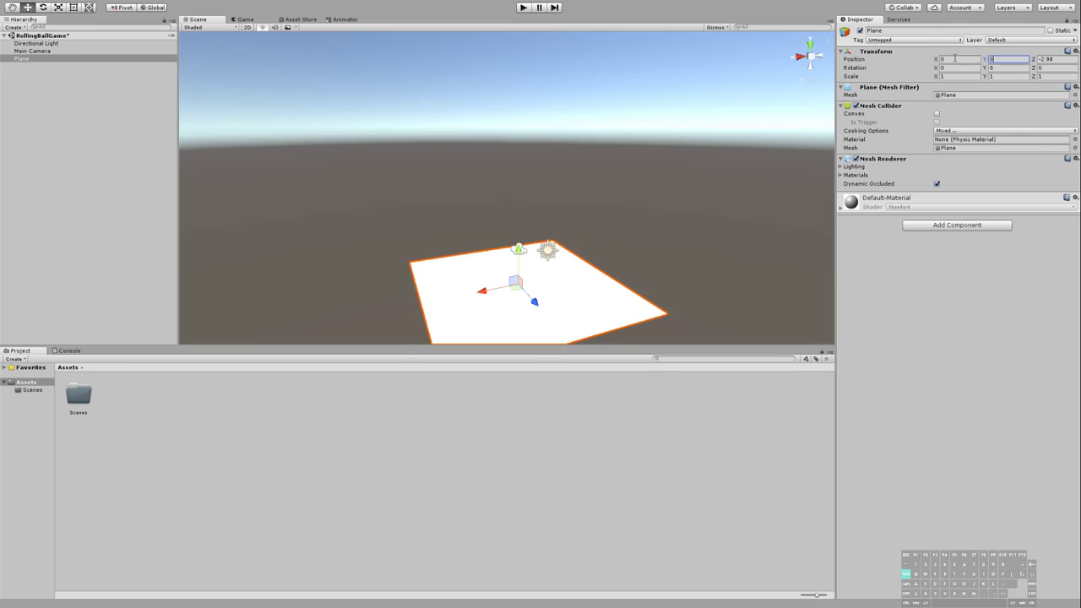
text(0)
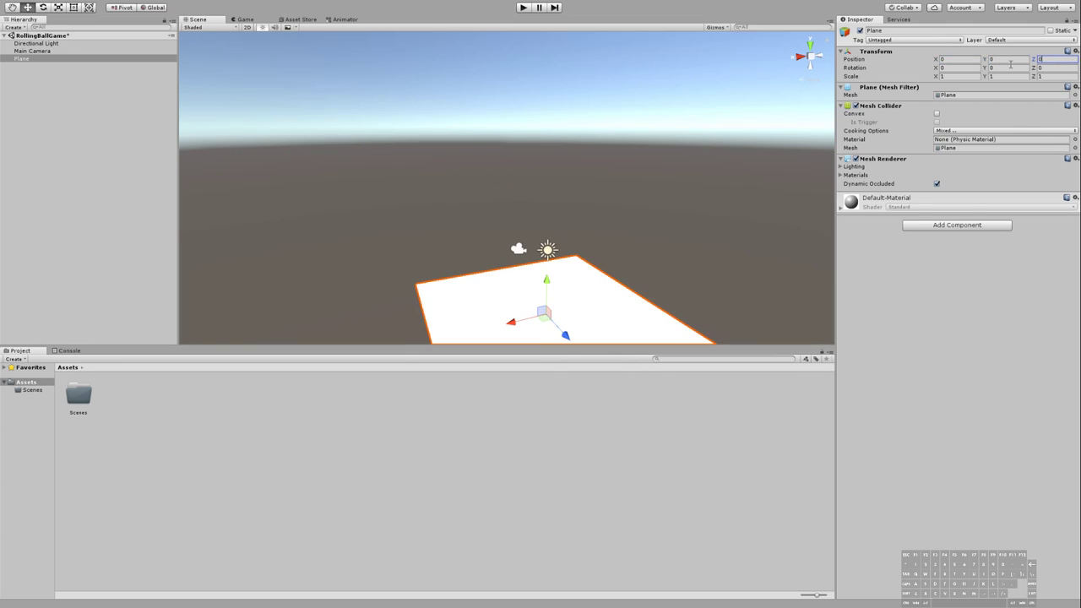
Step: Try stretching the plane along X with the Scale tool, then undo it, keeping scale 1, 1, 1
scroll(591, 279, down, 2)
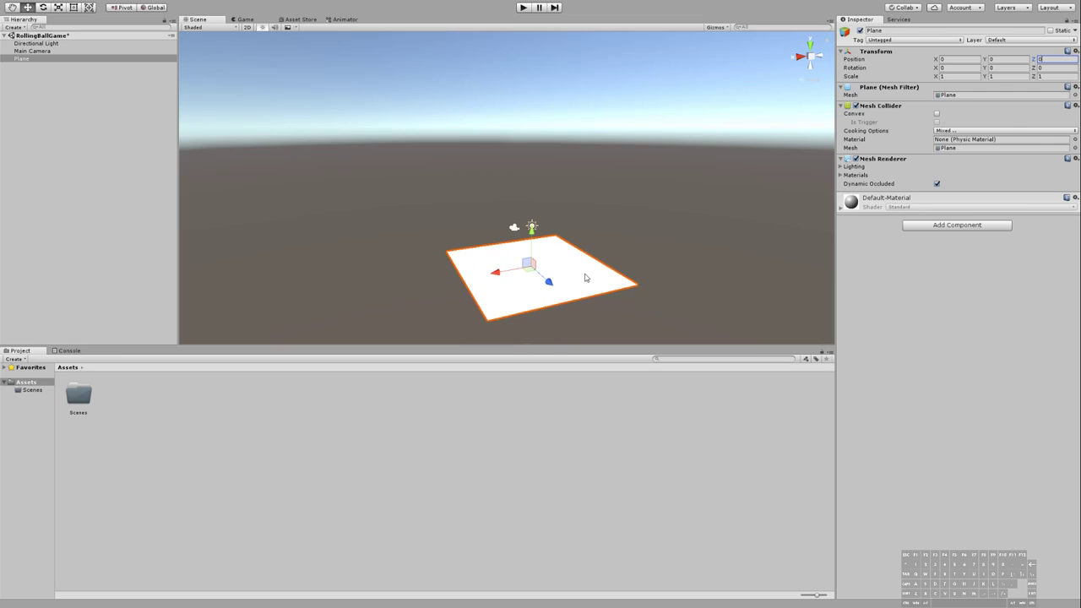
scroll(571, 293, up, 1)
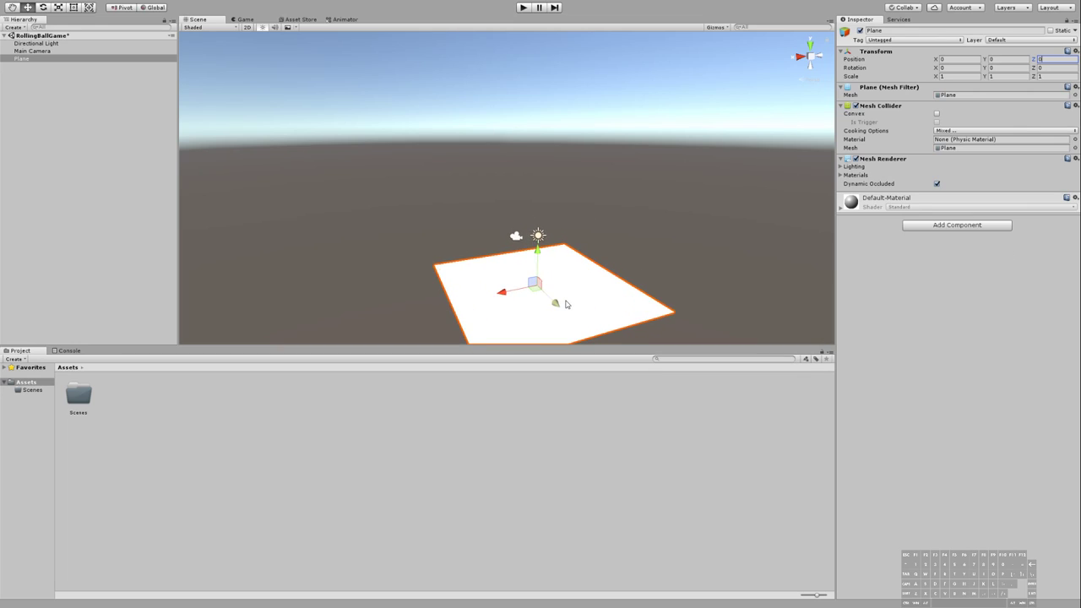
scroll(571, 293, down, 1)
click(950, 76)
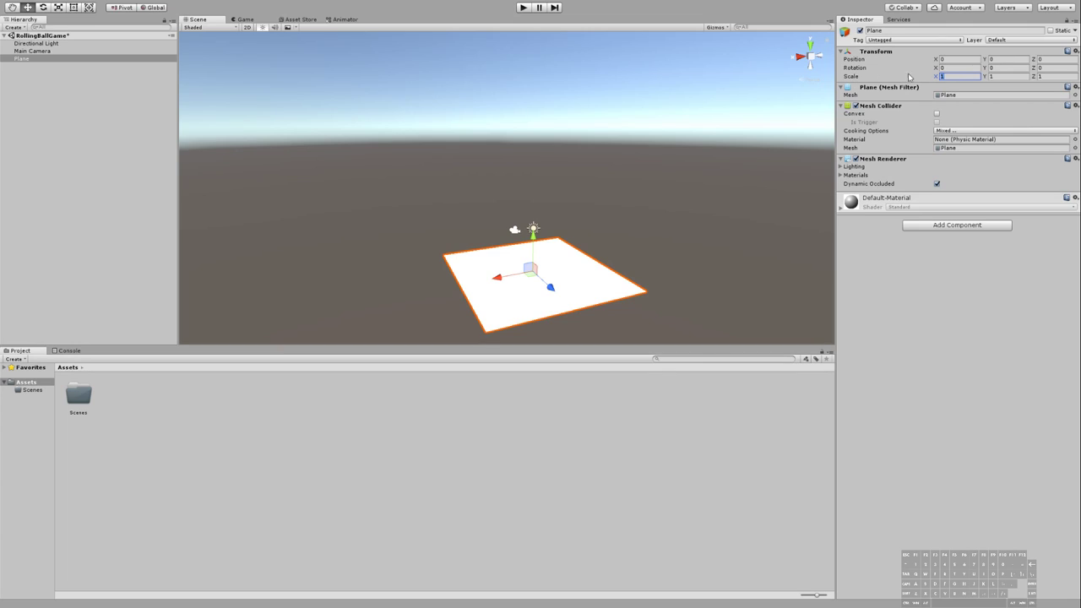
click(58, 9)
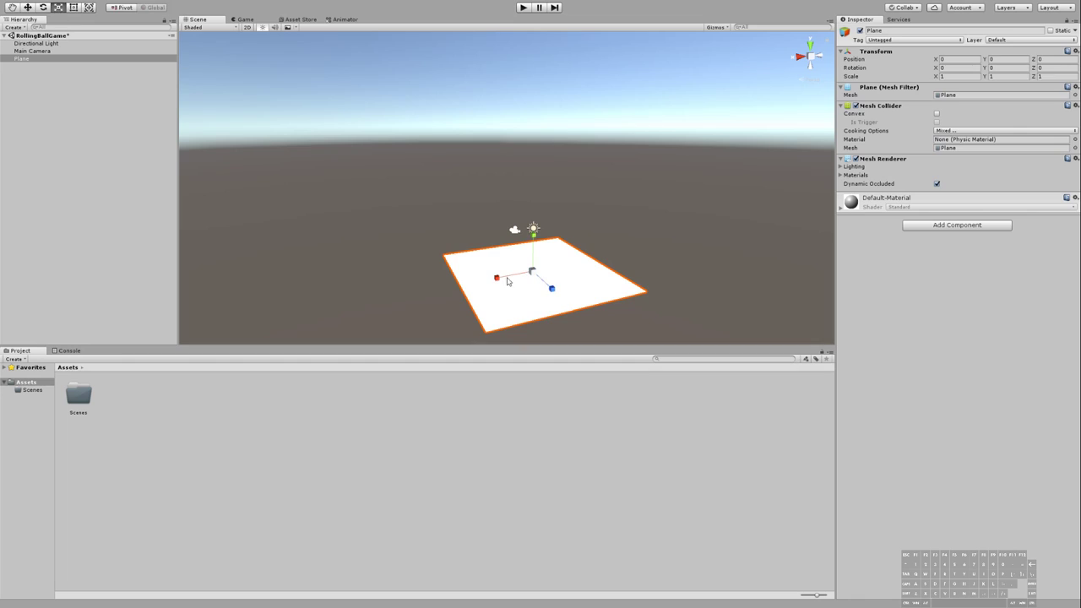
drag(498, 279, 611, 242)
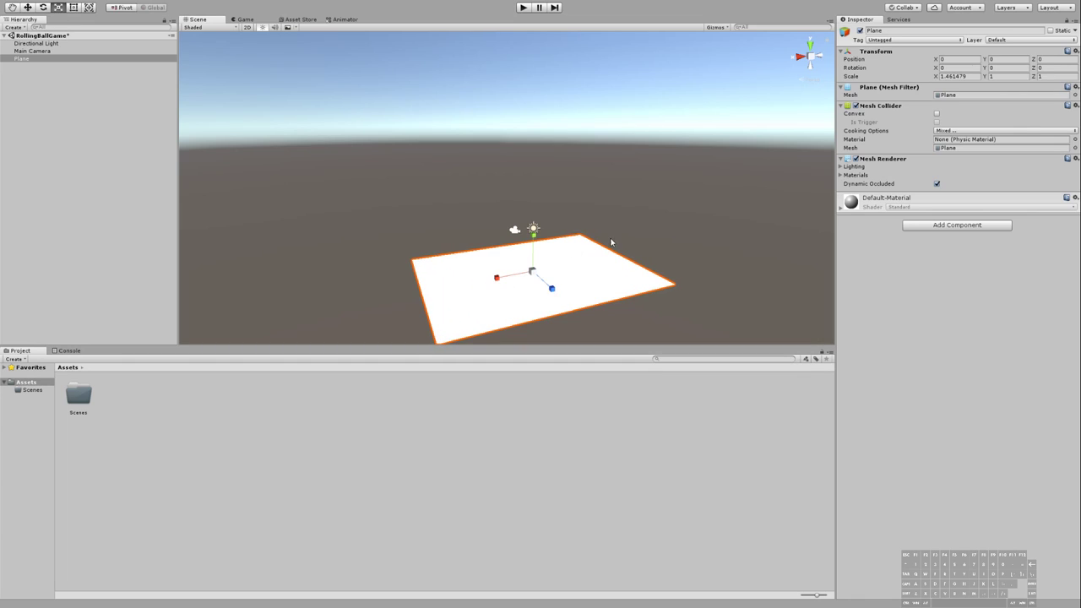
key(ctrl+z)
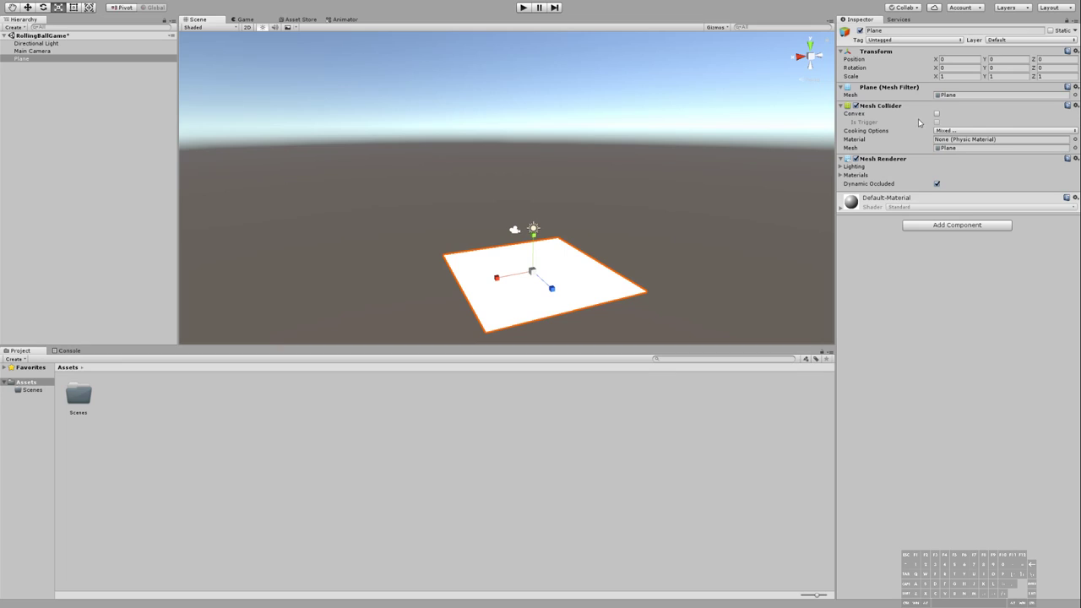
Step: Set the plane's Scale X and Z to 2 in the Inspector
click(958, 78)
text(2)
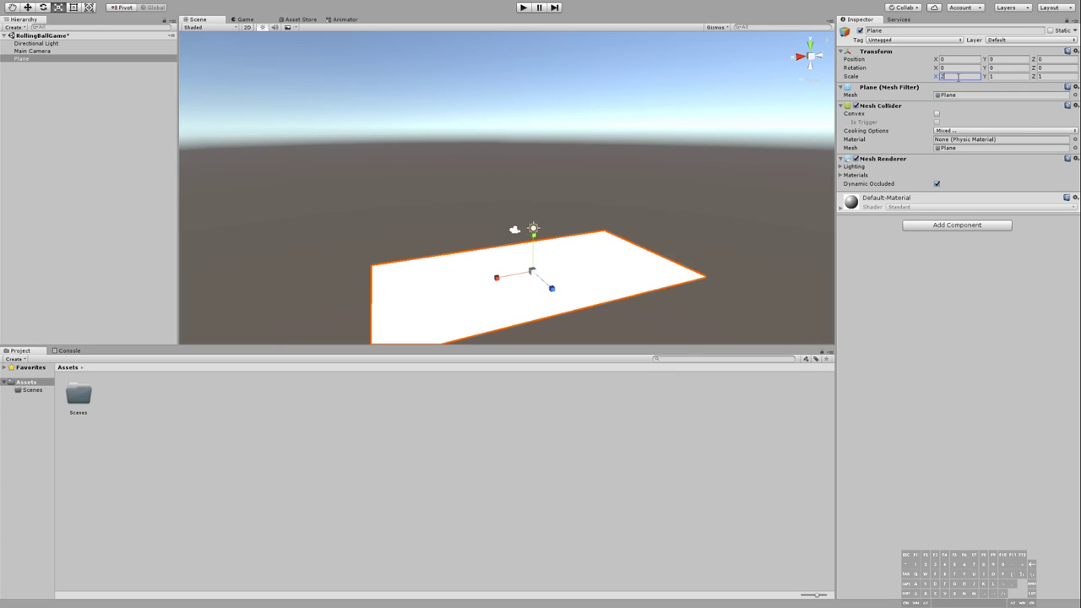
click(1049, 77)
text(2)
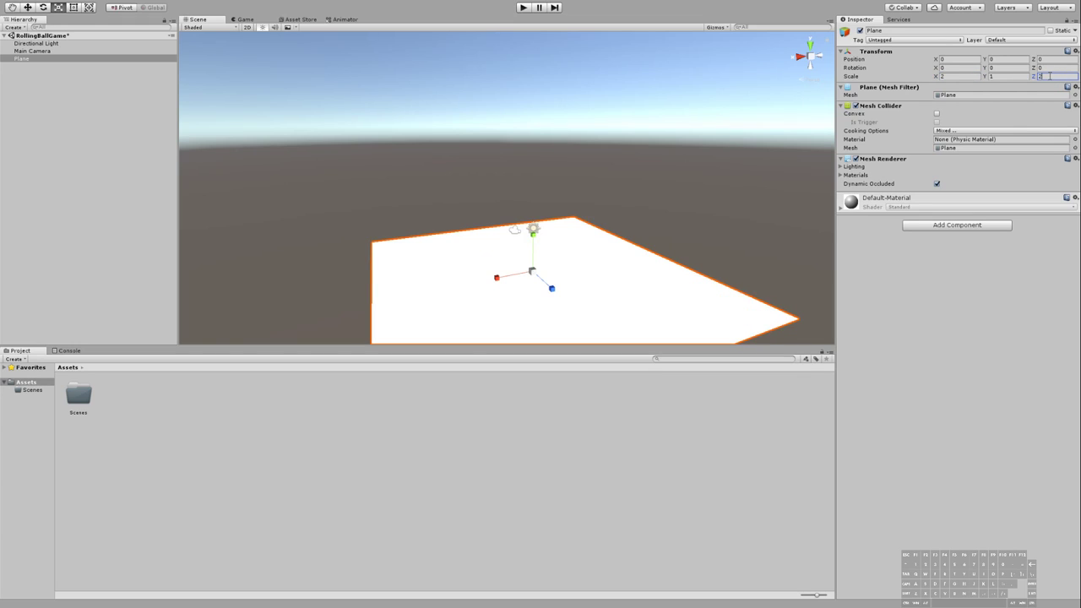
scroll(684, 181, down, 3)
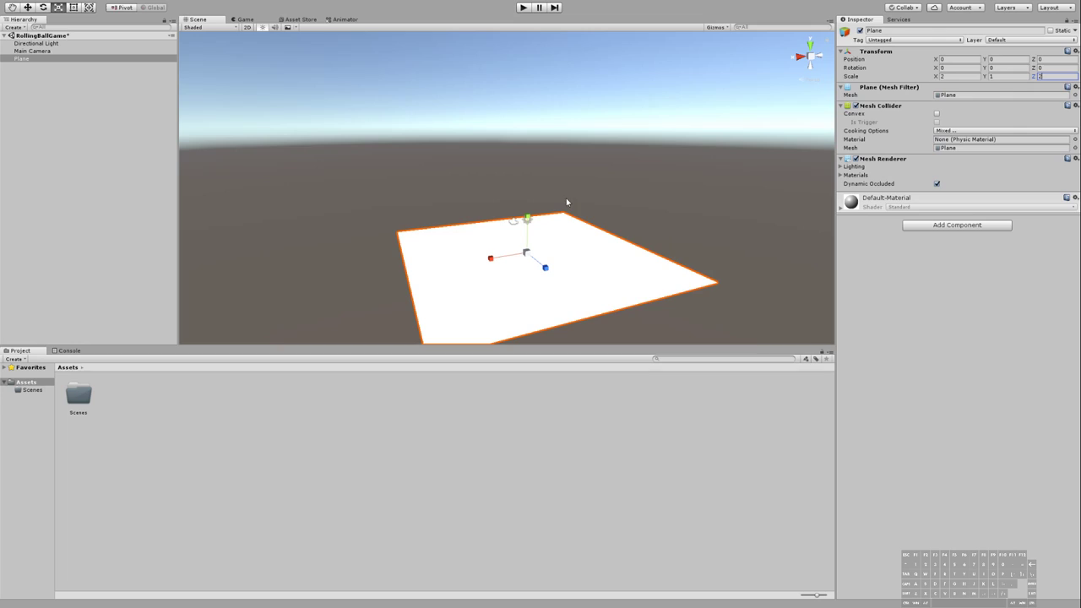
click(1017, 76)
Step: Leave the plane's Scale Y at 1 and deselect the plane
middle_drag(538, 258, 561, 212)
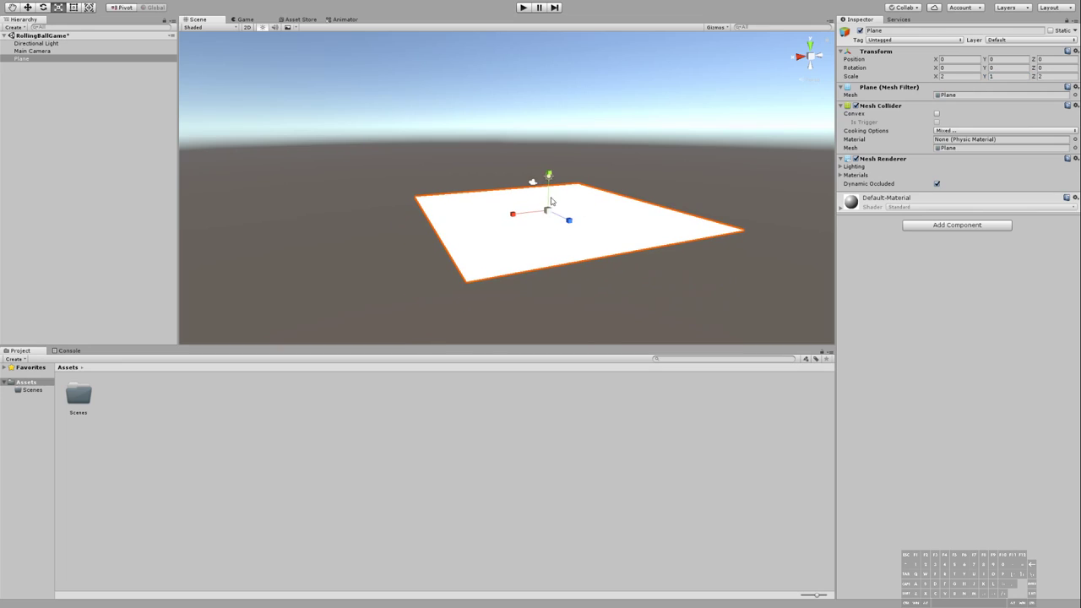
click(997, 76)
text(5)
key(Return)
middle_drag(808, 198, 802, 222)
click(1010, 76)
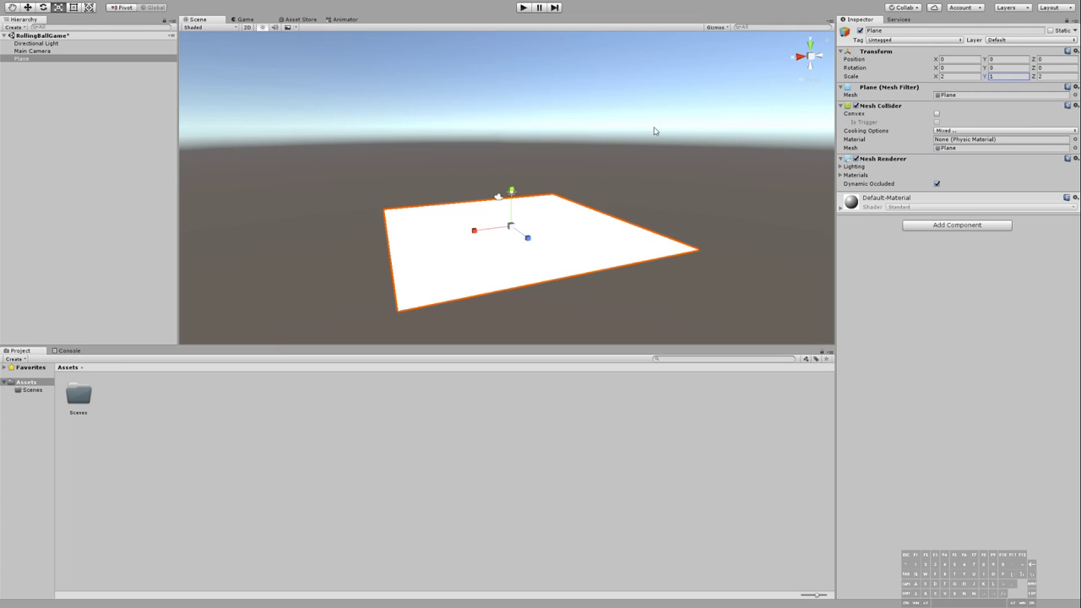
middle_drag(544, 203, 619, 219)
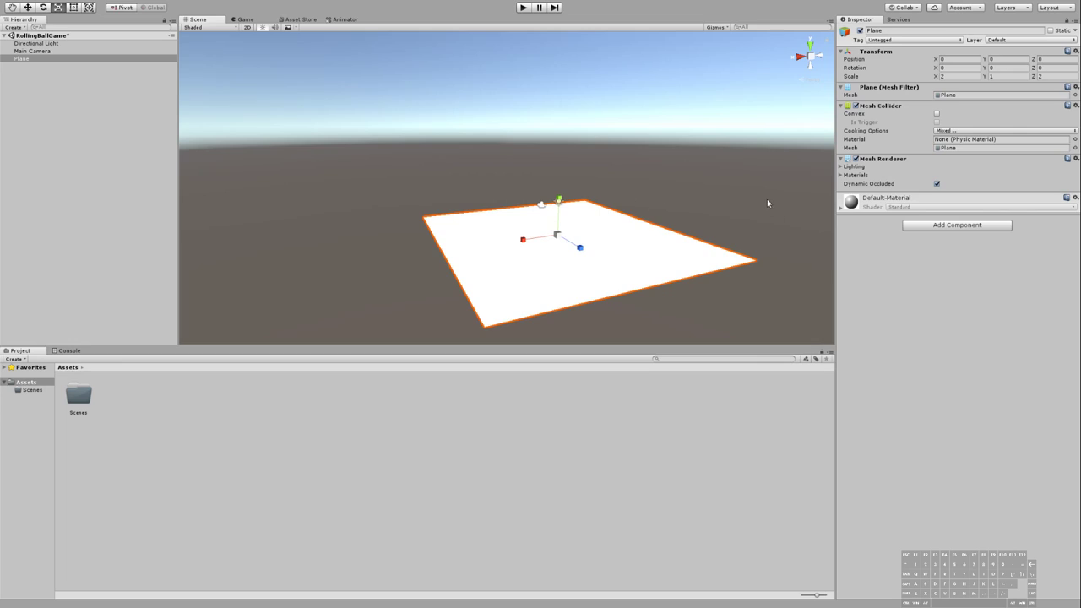
click(84, 99)
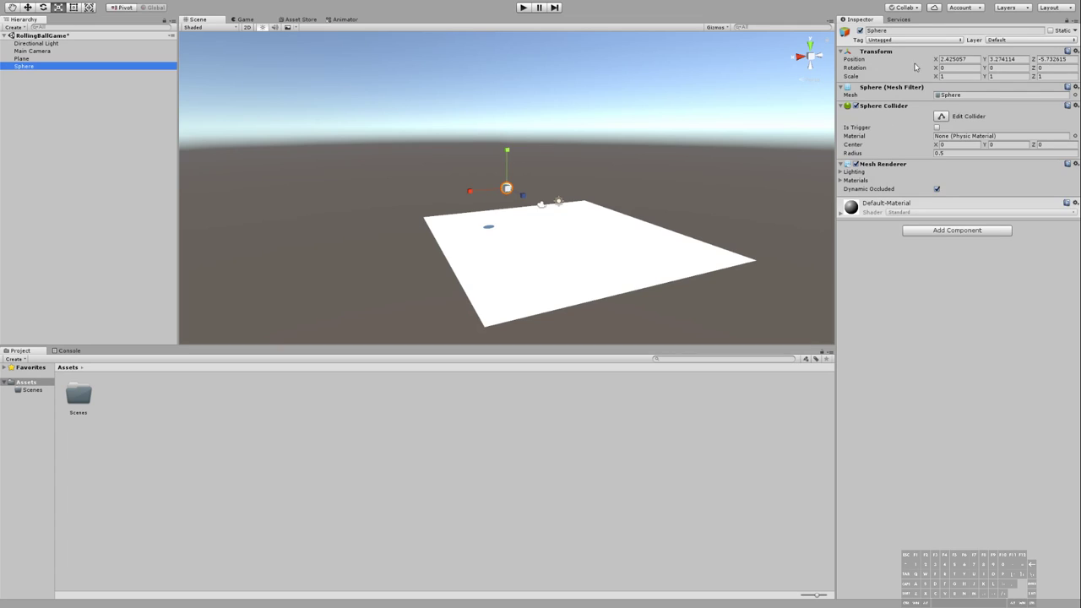
Step: Set the Sphere's Position X, Y and Z to 0 so it sits at the plane's centre
click(952, 59)
text(0)
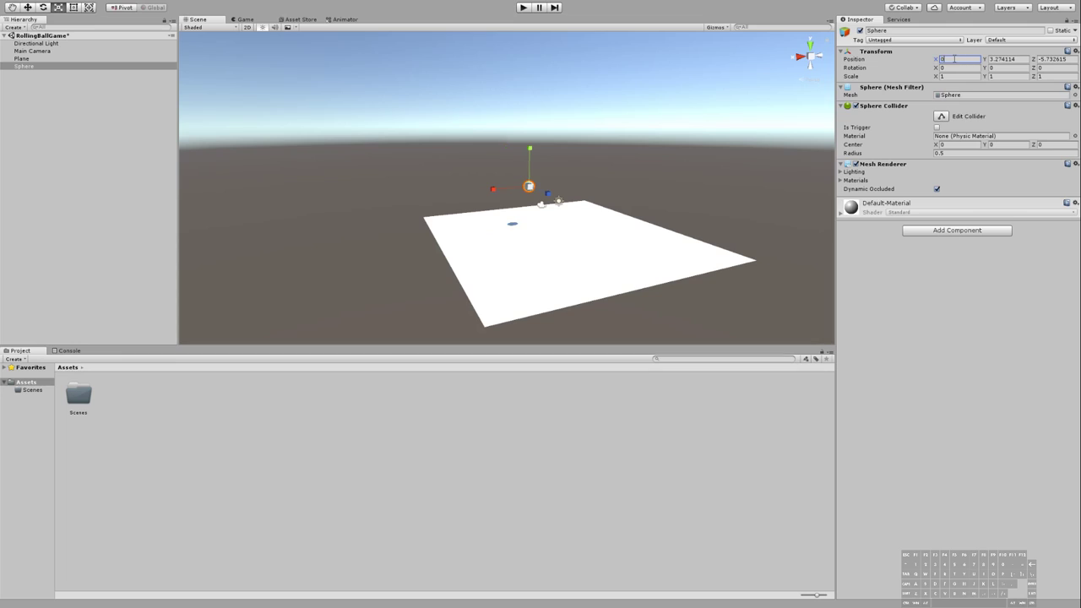
key(Tab)
text(0)
key(Tab)
text(0)
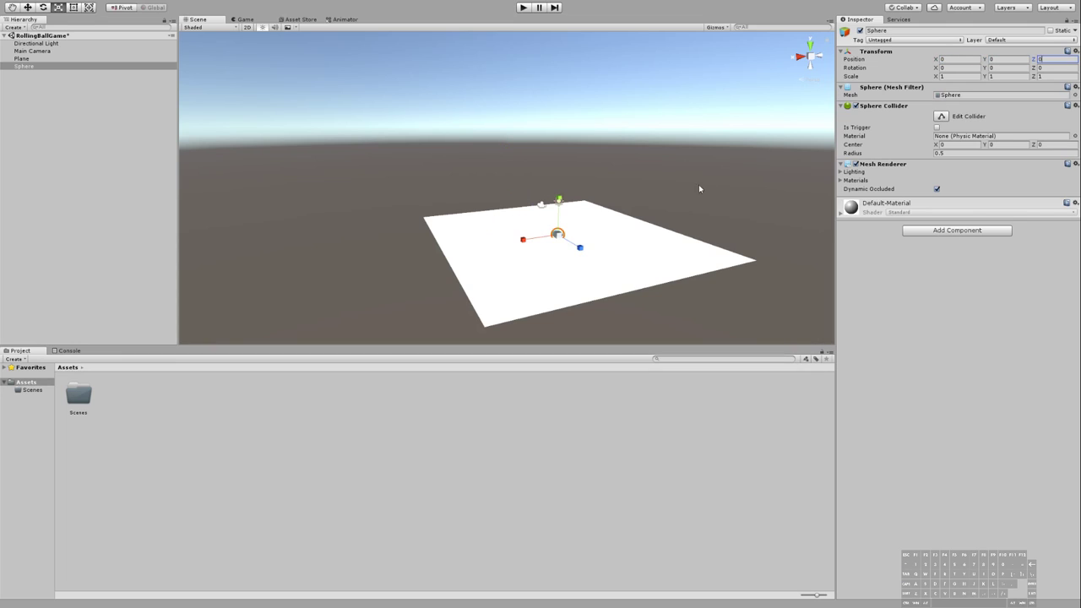
click(602, 245)
Step: Zoom in low across the plane and select the half-buried Sphere in the Hierarchy
click(654, 186)
scroll(603, 278, up, 2)
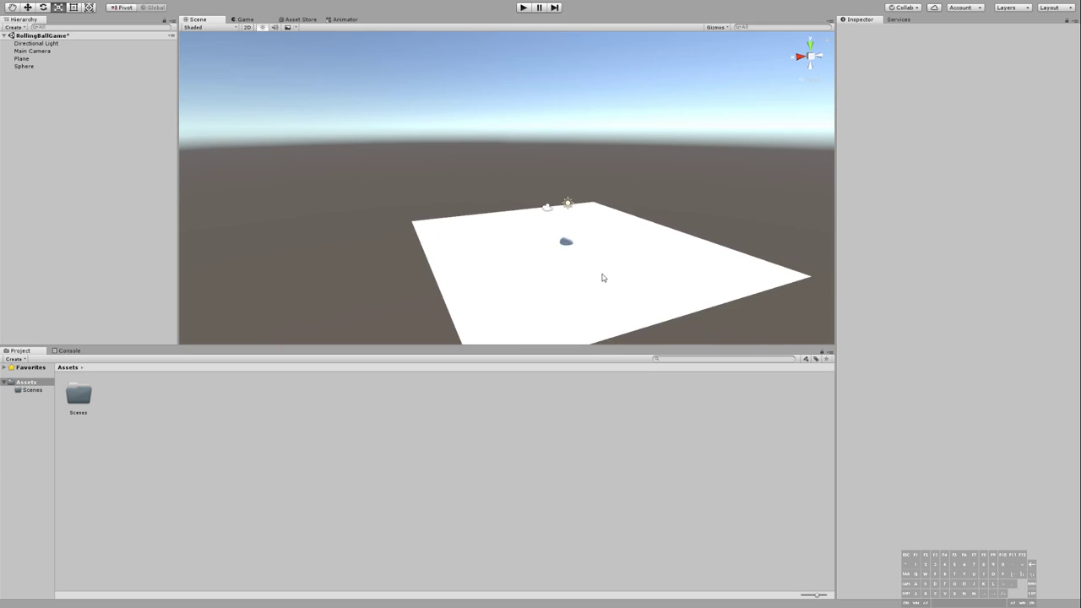
scroll(602, 278, up, 6)
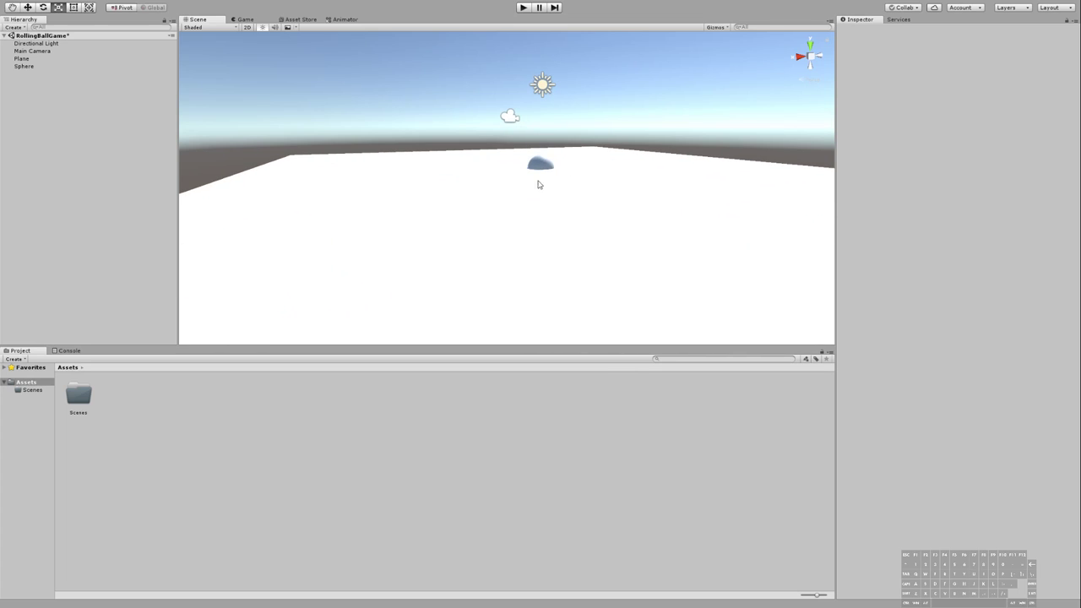
middle_drag(550, 186, 664, 213)
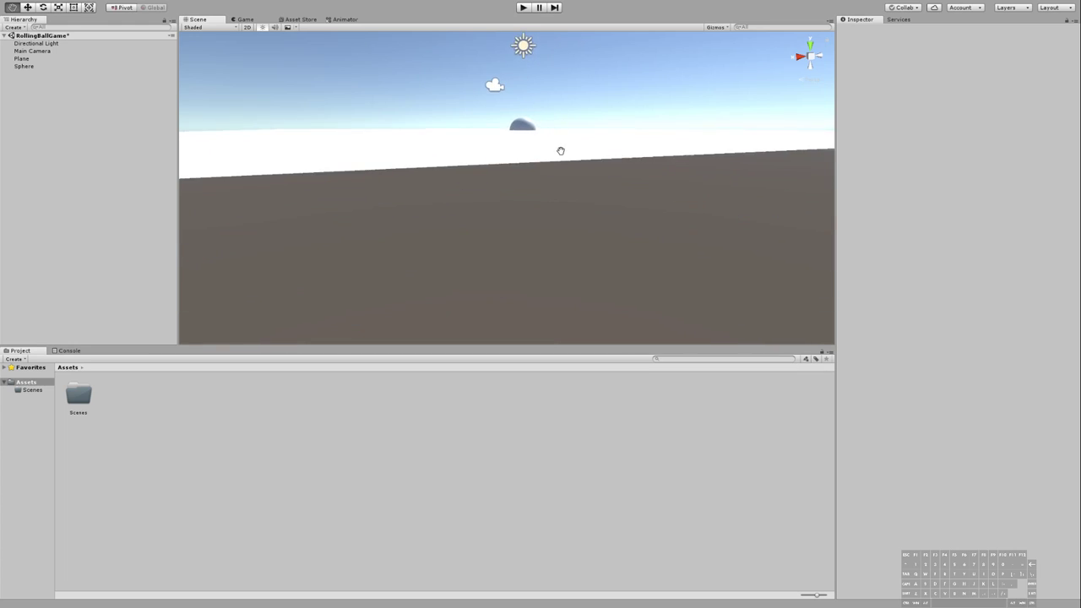
click(628, 218)
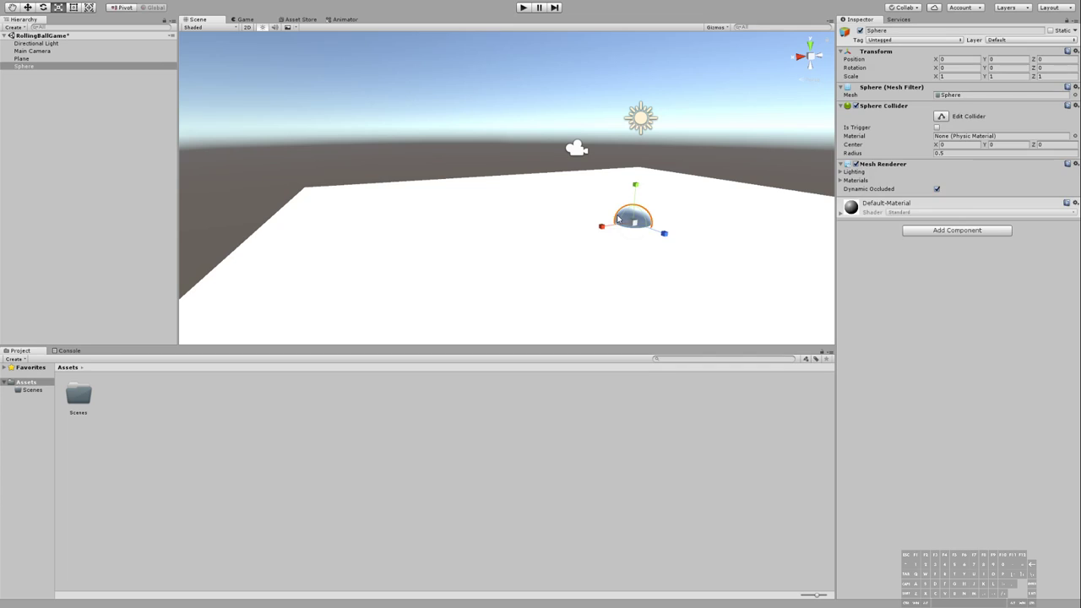
click(31, 67)
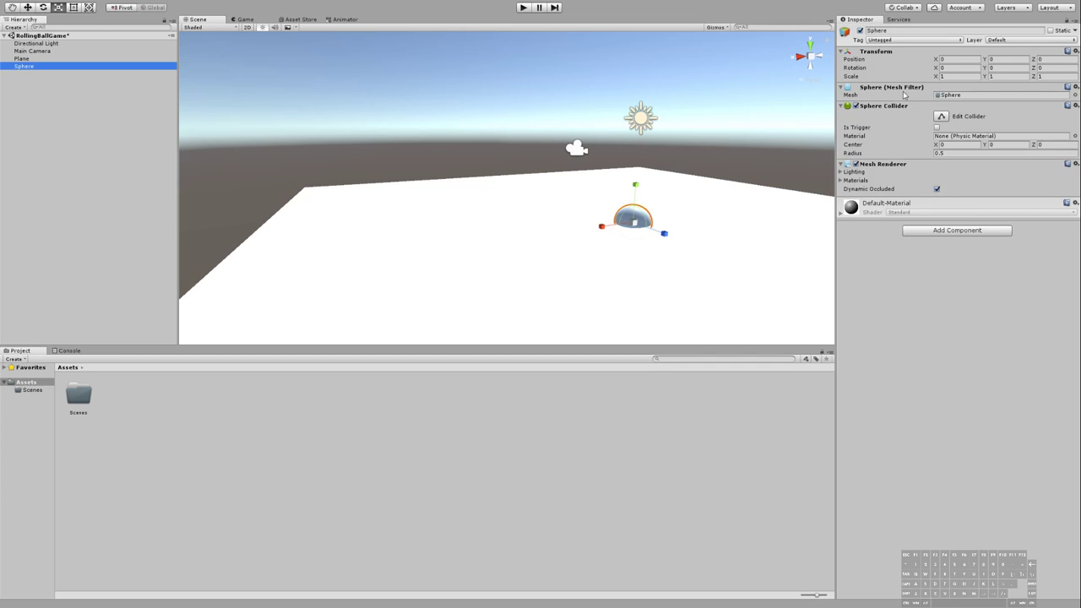
Step: Set the Sphere's Position Y to 0.5 so it sits on top of the plane
click(1002, 58)
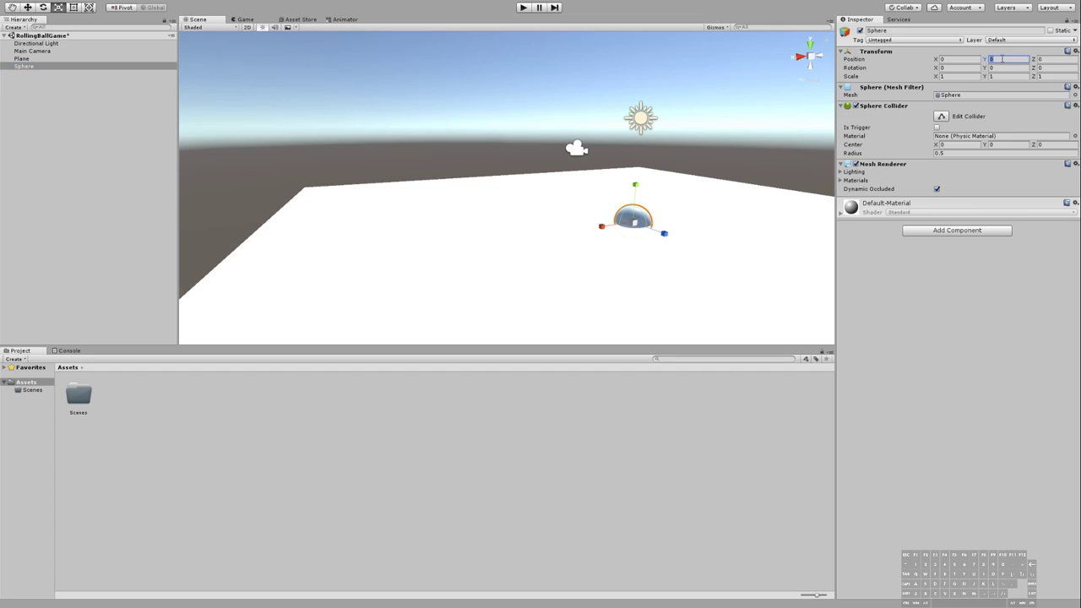
text(5)
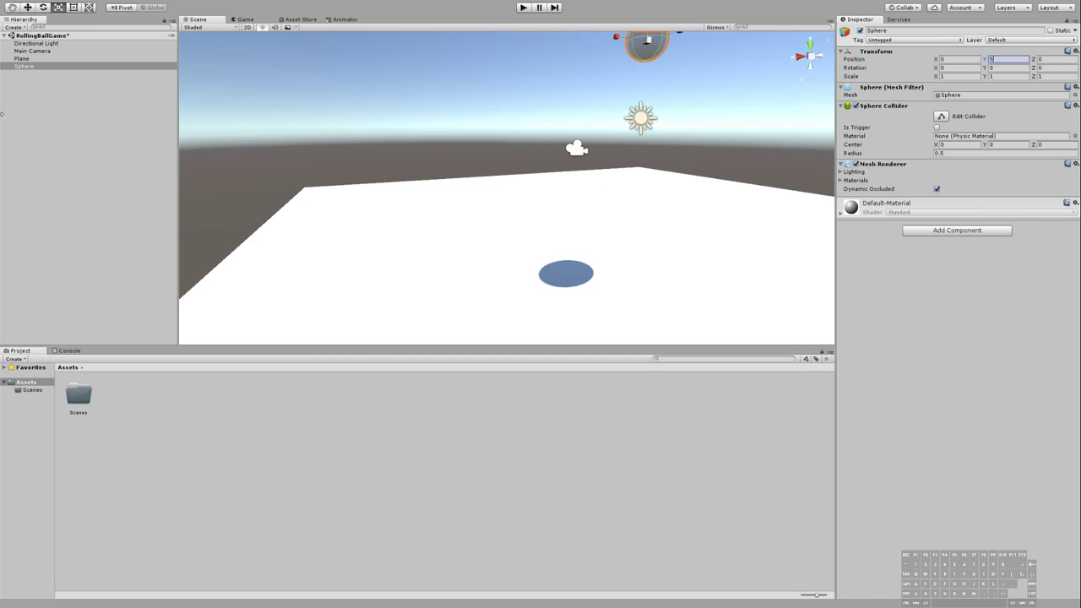
click(43, 43)
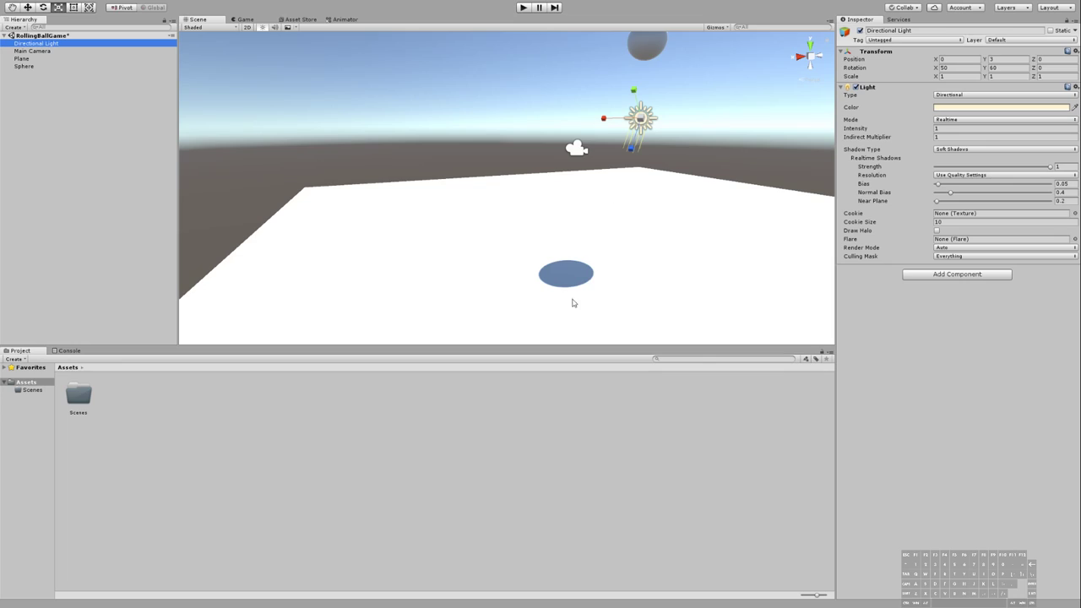
click(23, 66)
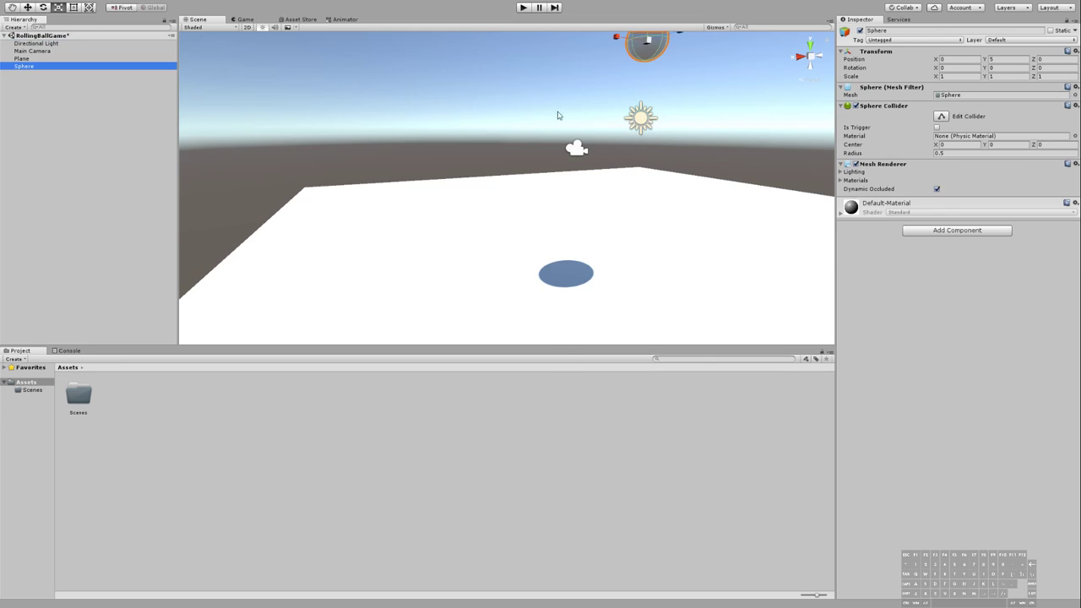
click(657, 65)
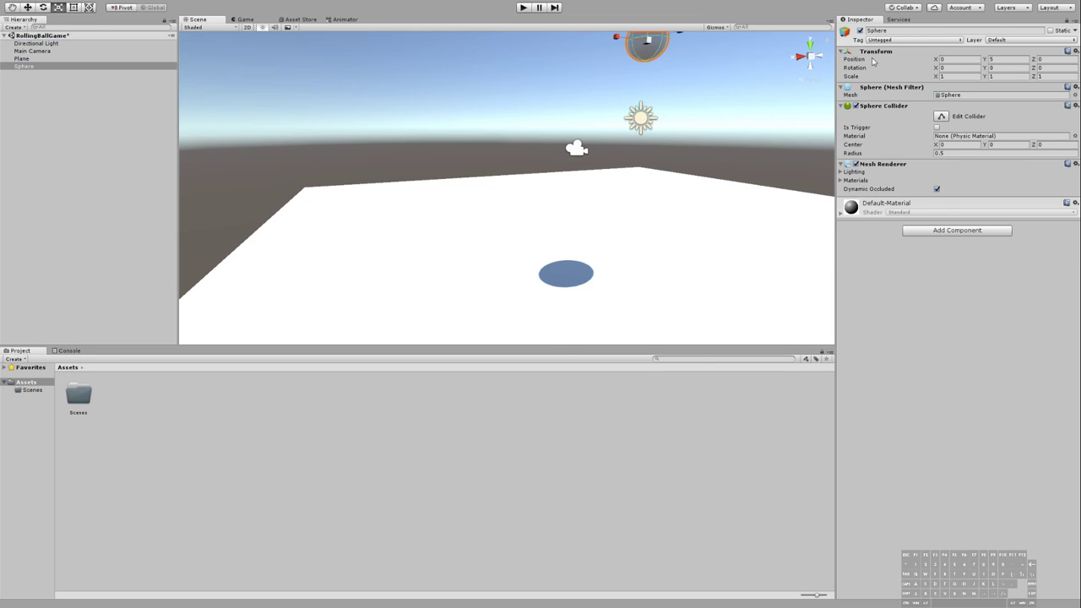
click(1010, 59)
text(1)
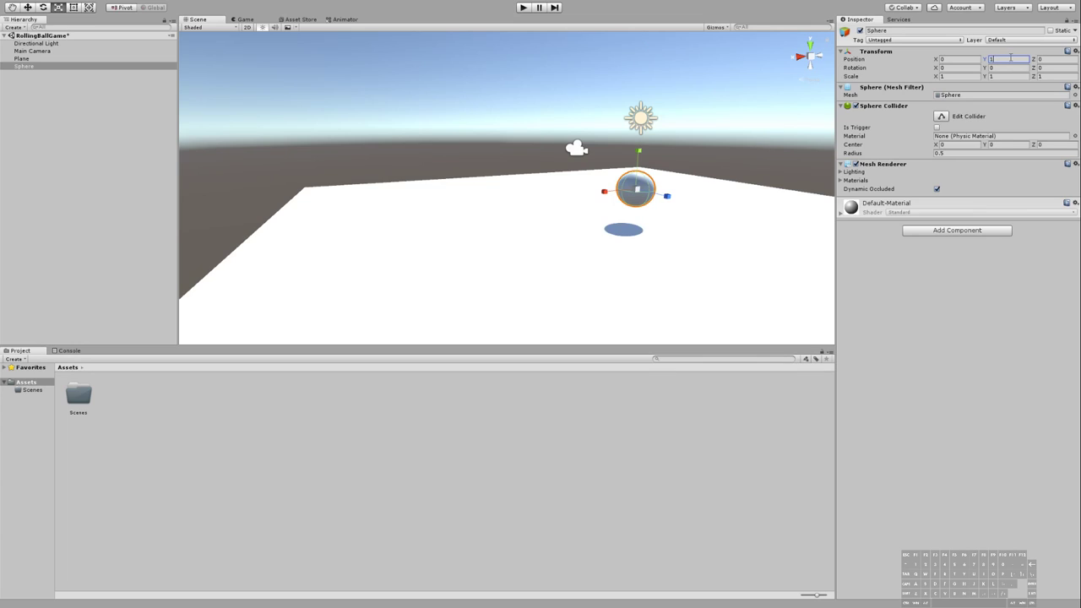
key(BackSpace)
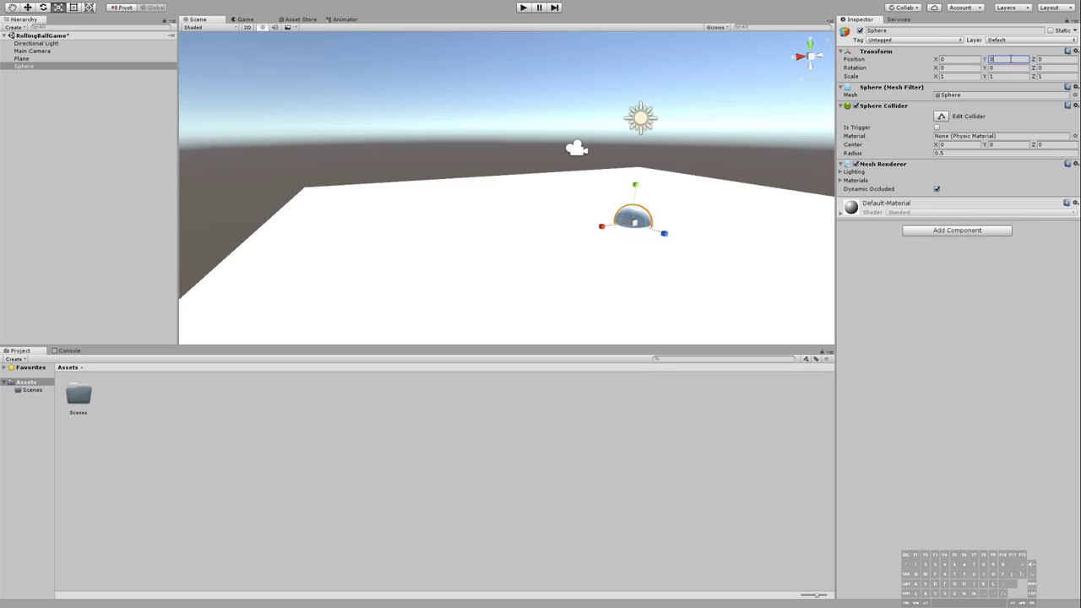
key(BackSpace)
text(0.5)
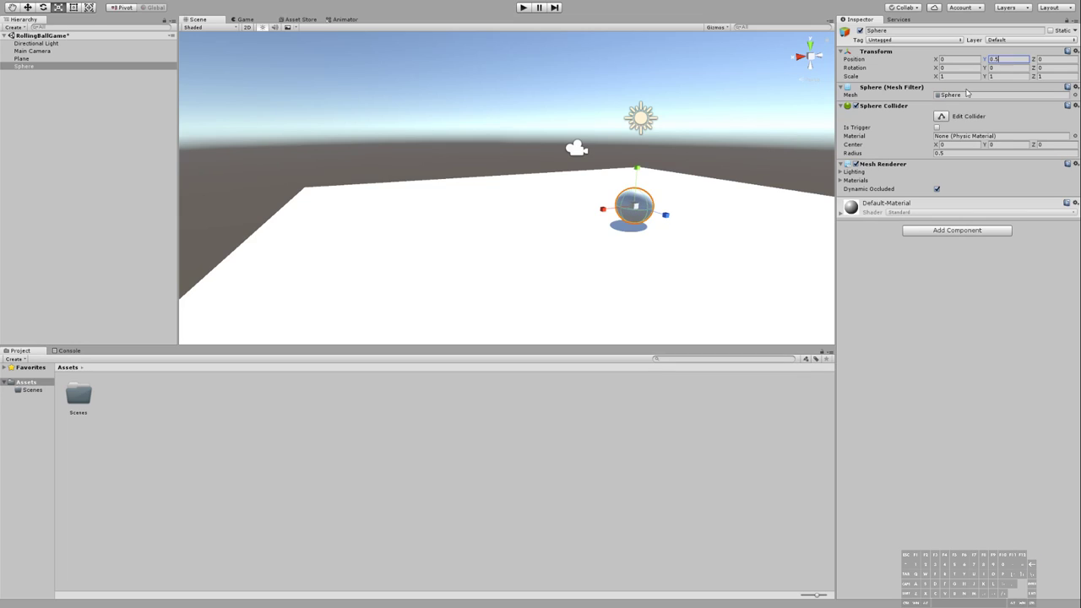
alt+drag(707, 178, 608, 178)
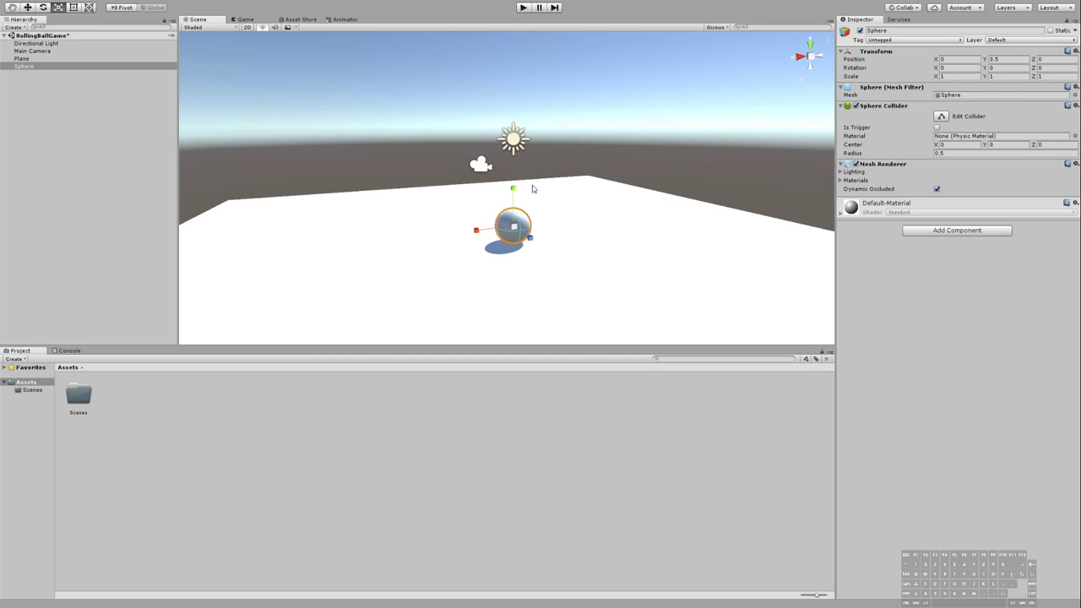
Step: With the Move tool, lift and lower the sphere along Y, then reset Position Y to 0.5
click(28, 7)
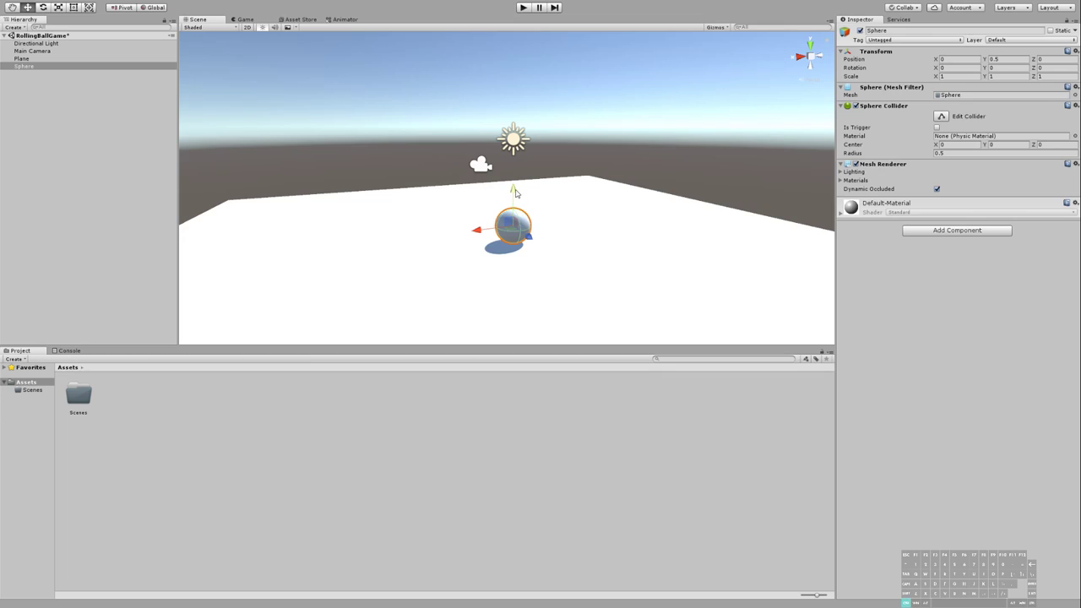
ctrl+drag(515, 193, 524, 90)
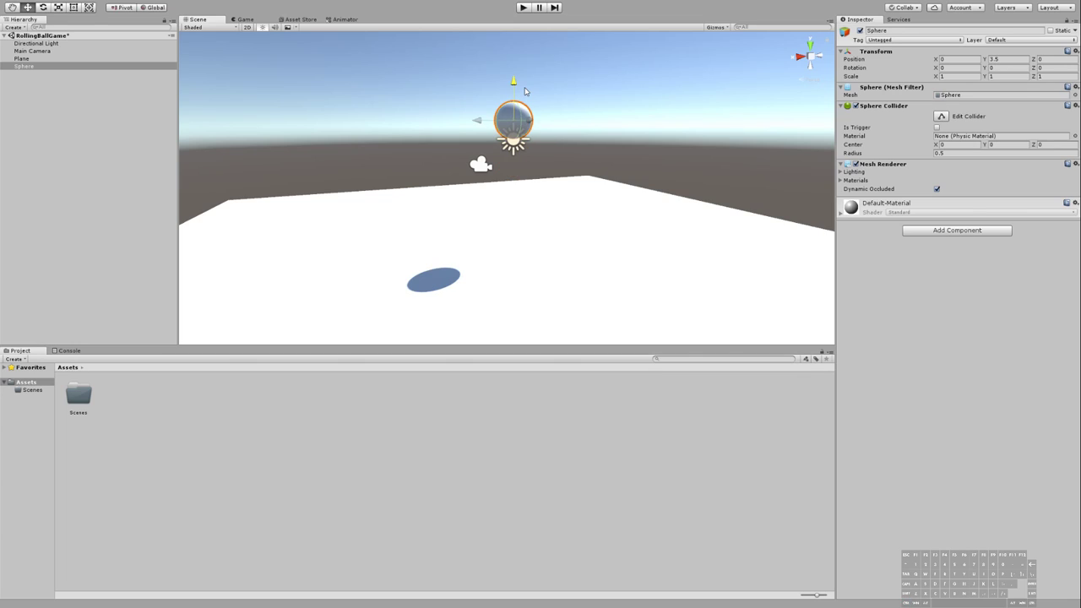
drag(524, 91, 513, 186)
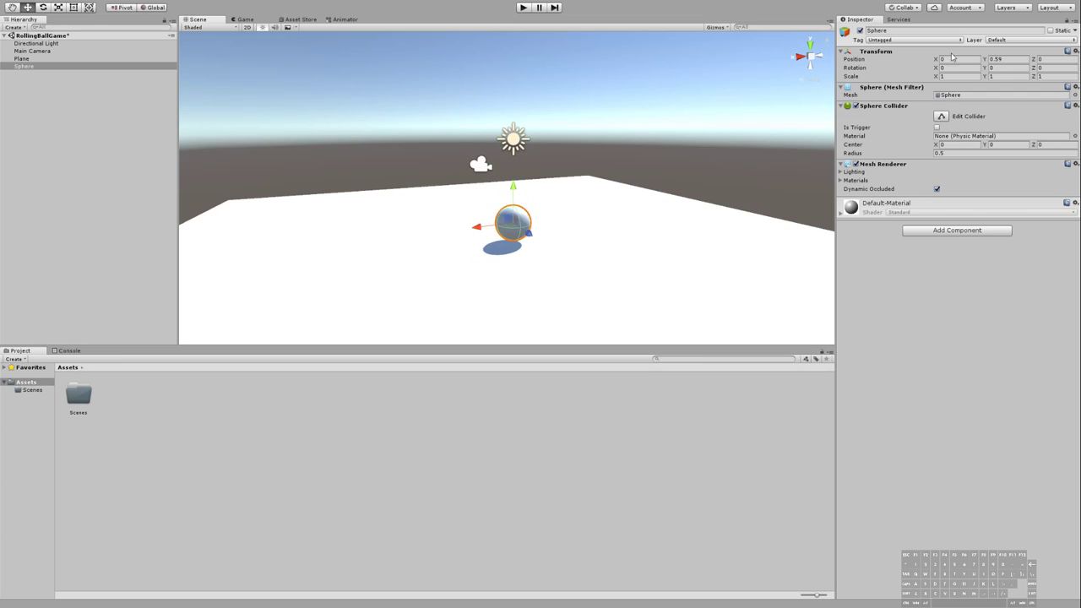
click(1006, 58)
text(0.5)
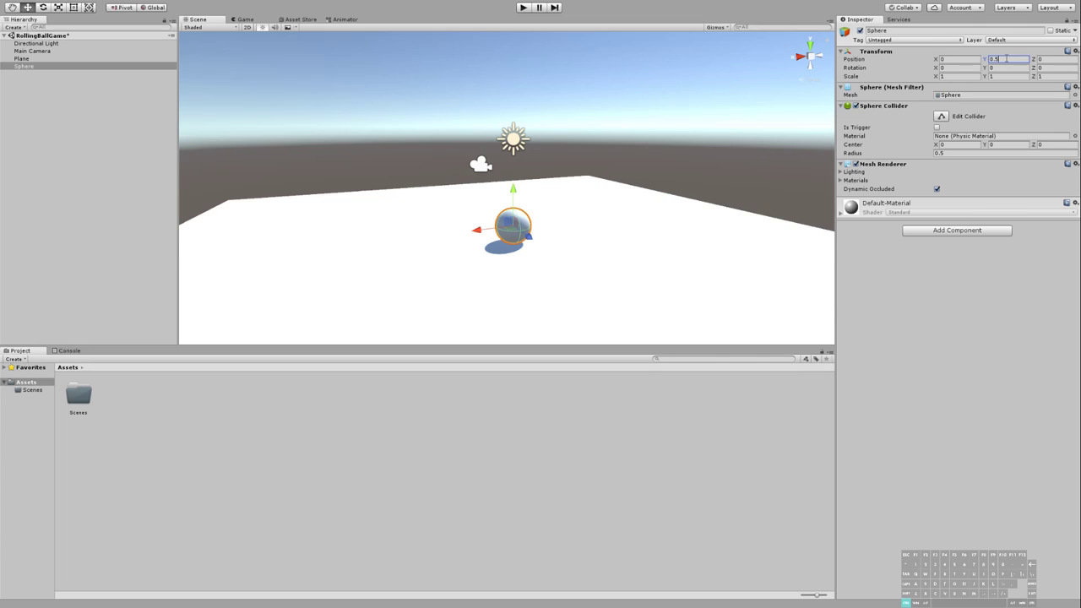
Step: Zoom out, orbit, and select the Plane to confirm its 2, 1, 2 scale
scroll(596, 203, down, 4)
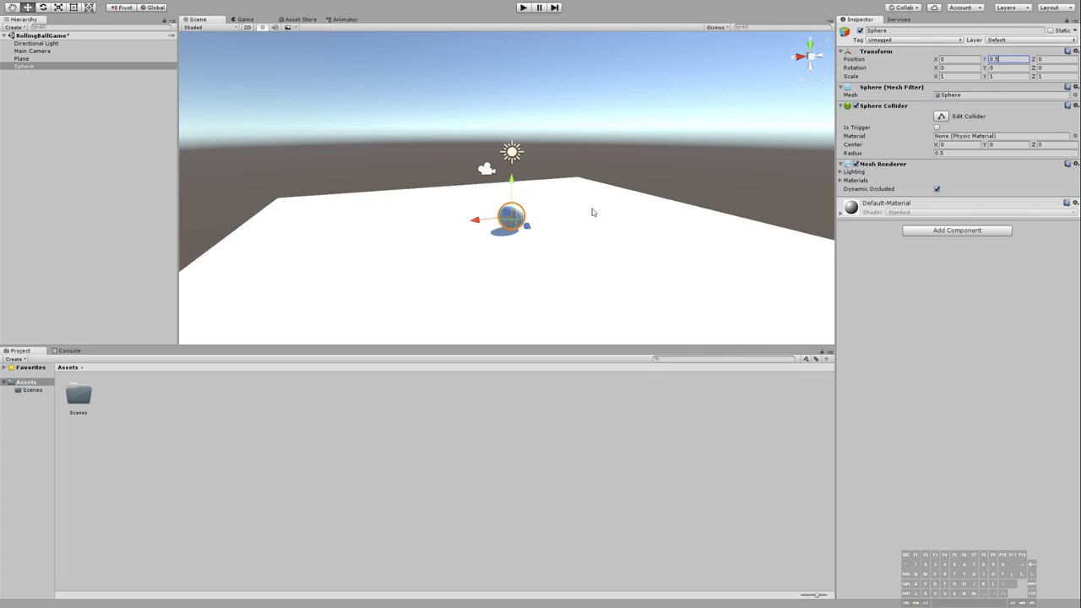
alt+drag(562, 183, 590, 149)
click(509, 204)
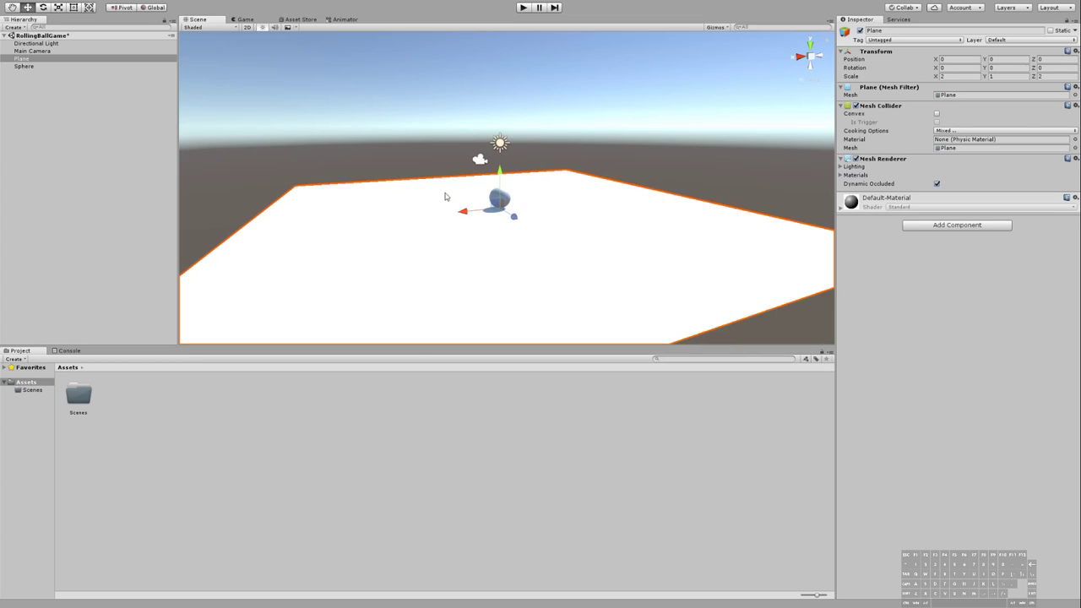
click(36, 66)
click(35, 60)
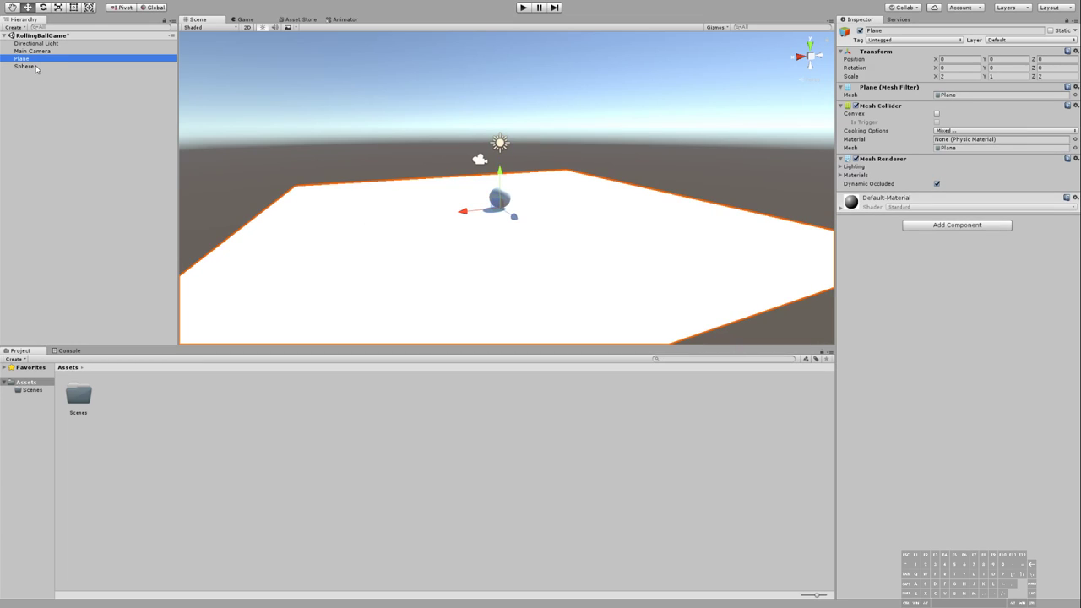
click(36, 65)
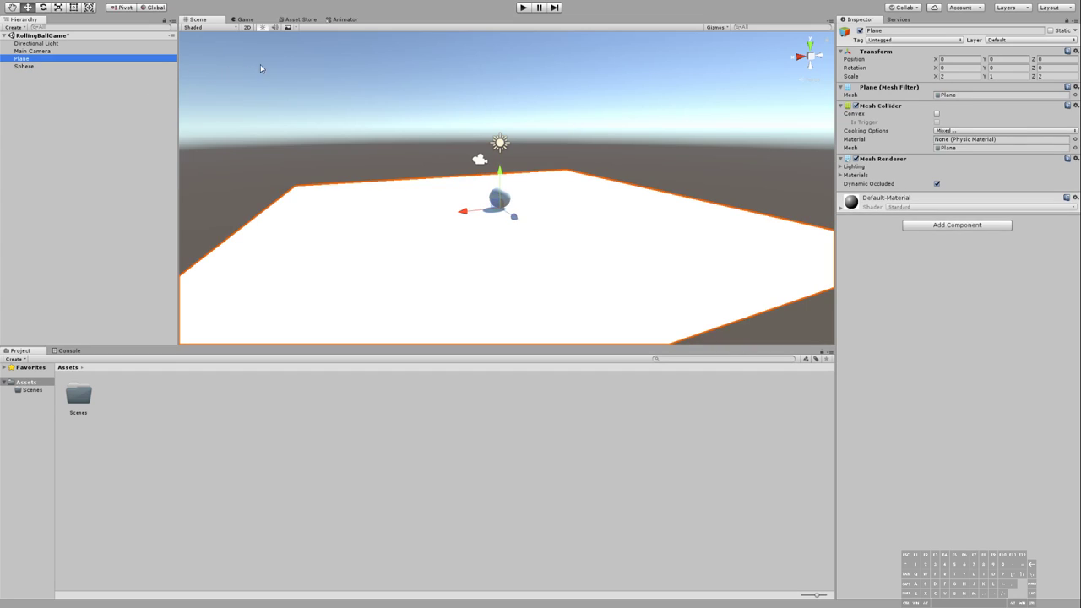